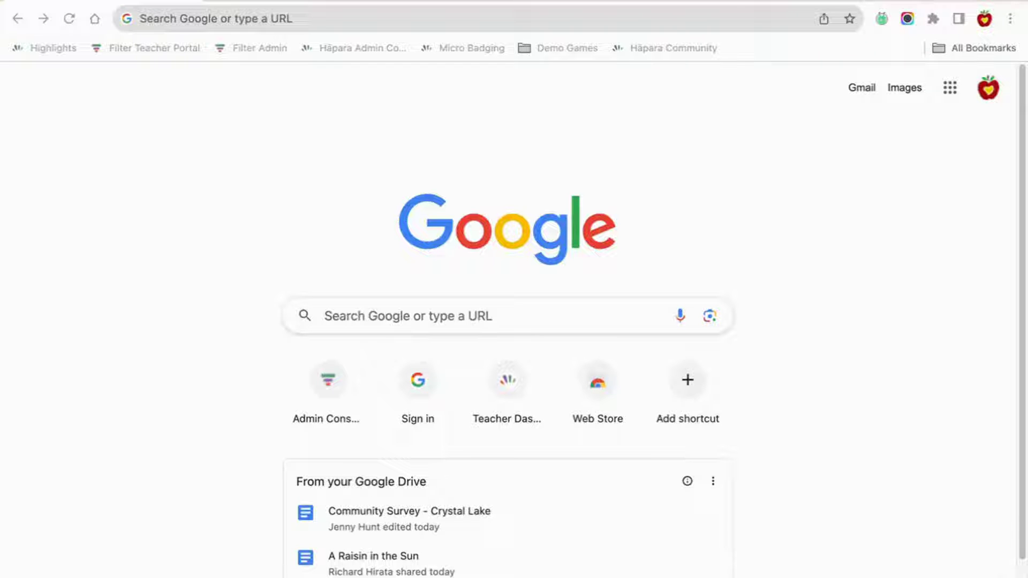
Go to app.hapara.com and open the Room 12 - 1415 class
left_click(380, 16)
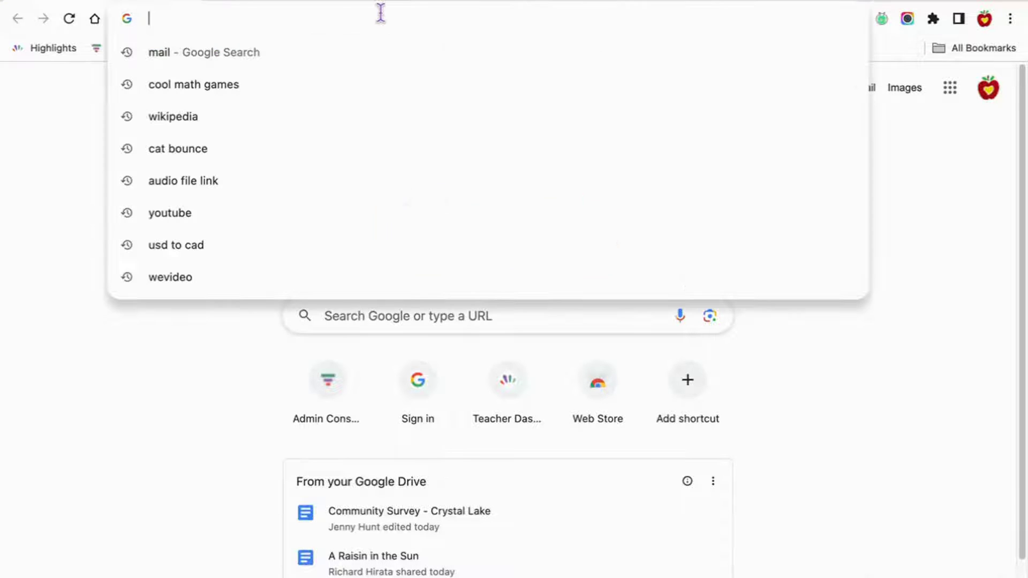
type("app.hapara.com")
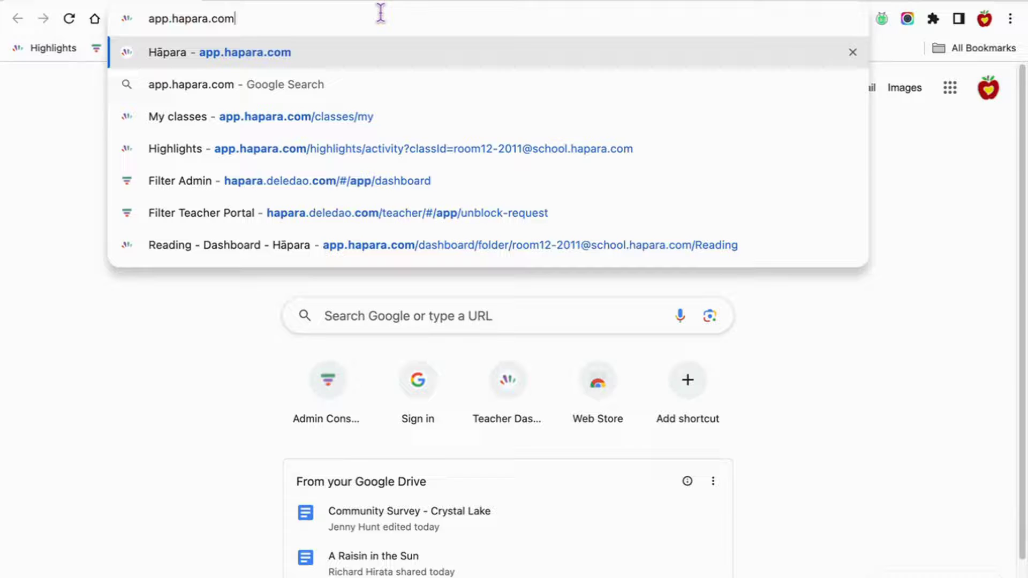
key("Return")
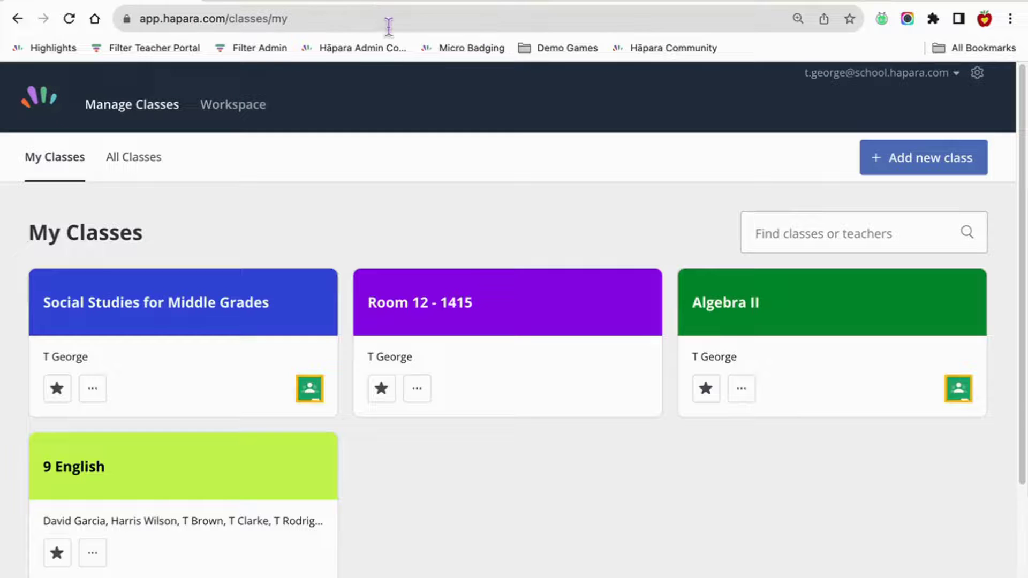
left_click(465, 314)
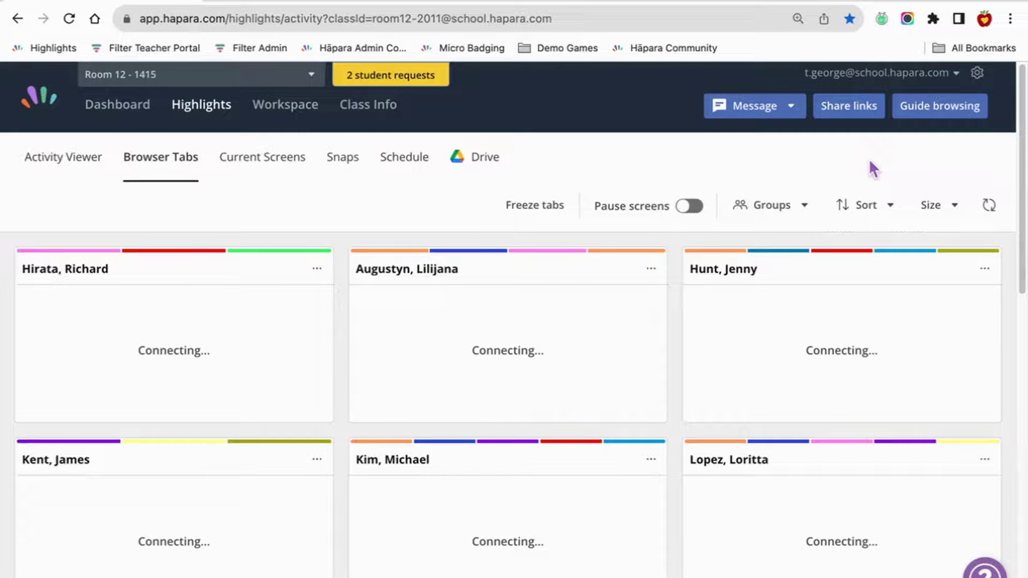
Open Guide browsing and preview the Focus and Filter session setup forms
left_click(947, 120)
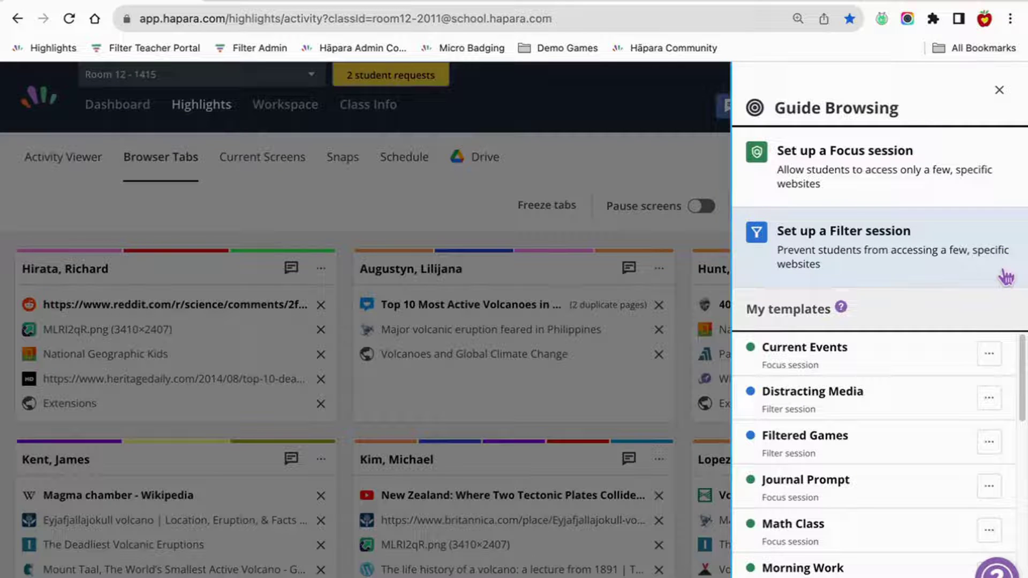
left_click(1003, 189)
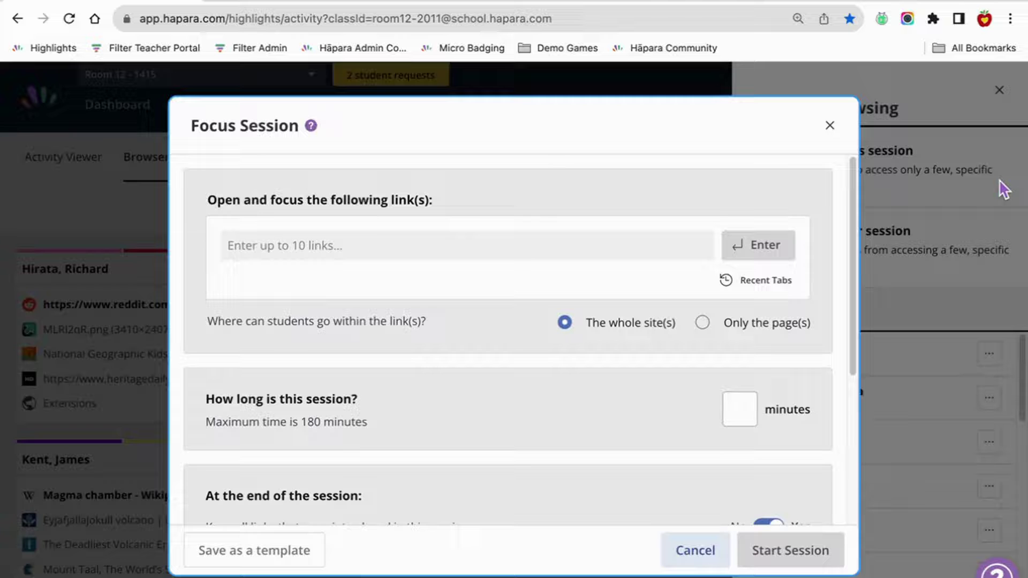
left_click(423, 241)
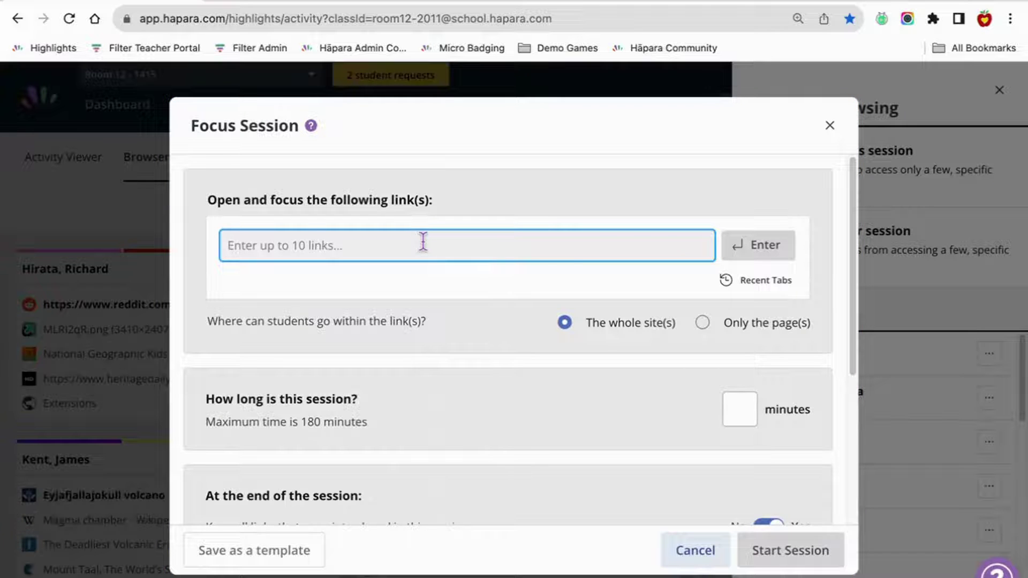
left_click(830, 125)
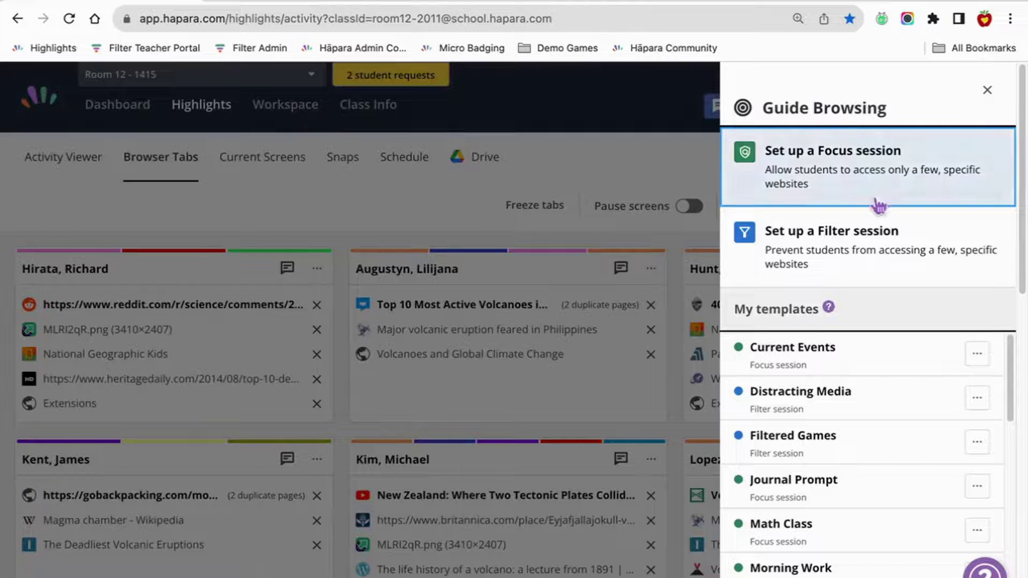
left_click(880, 241)
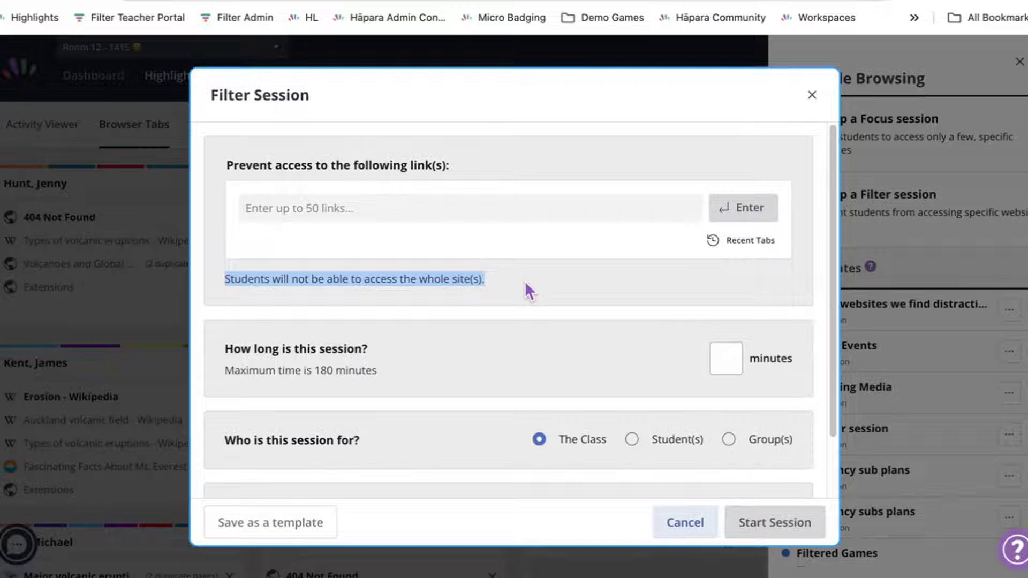
left_click(500, 274)
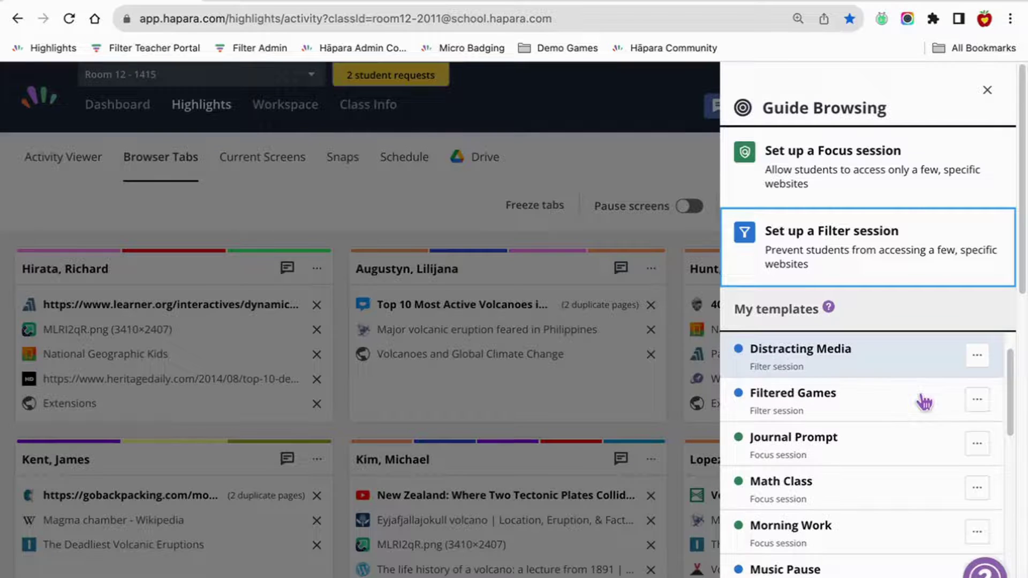
Schedule a session from the Current Events template in My templates
scroll(925, 402, "down", 6)
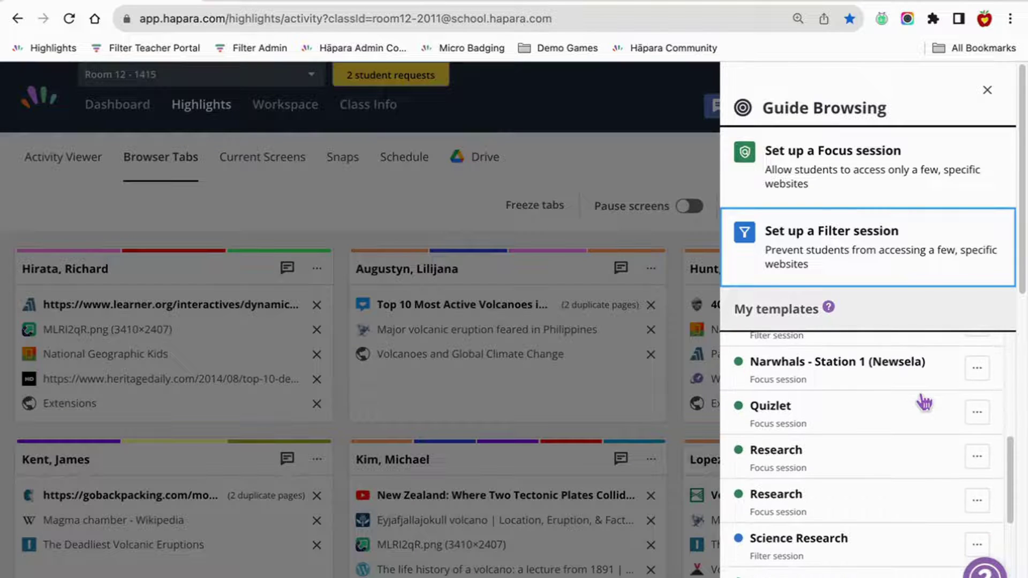
scroll(924, 402, "down", 4)
scroll(924, 401, "up", 8)
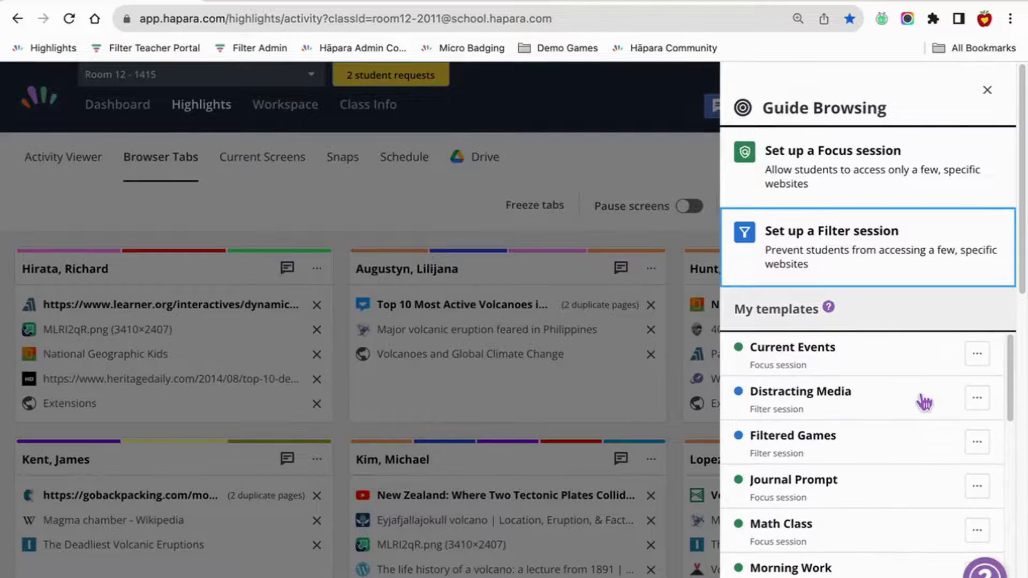
left_click(979, 355)
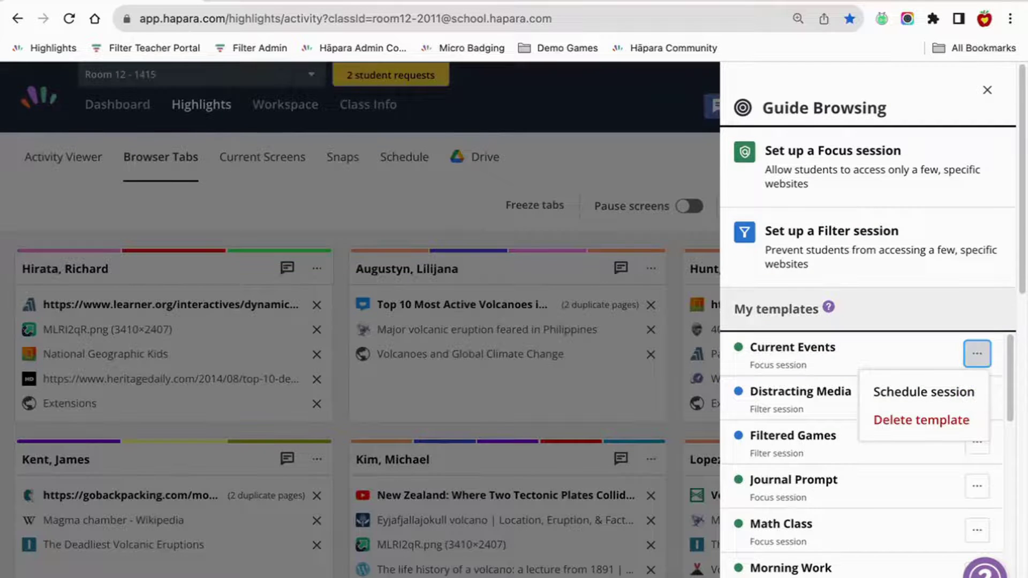
left_click(923, 392)
Paste and add the kids.nationalgeographic.com link, then glance at the Recent Tabs list
left_click(484, 245)
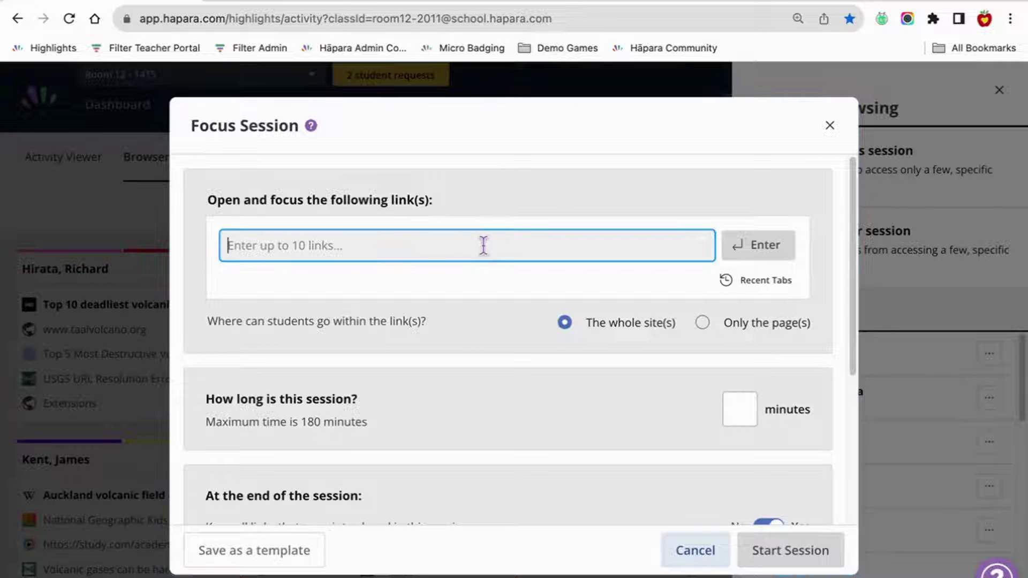
type("https://kids.nationalgeographic.com/animals")
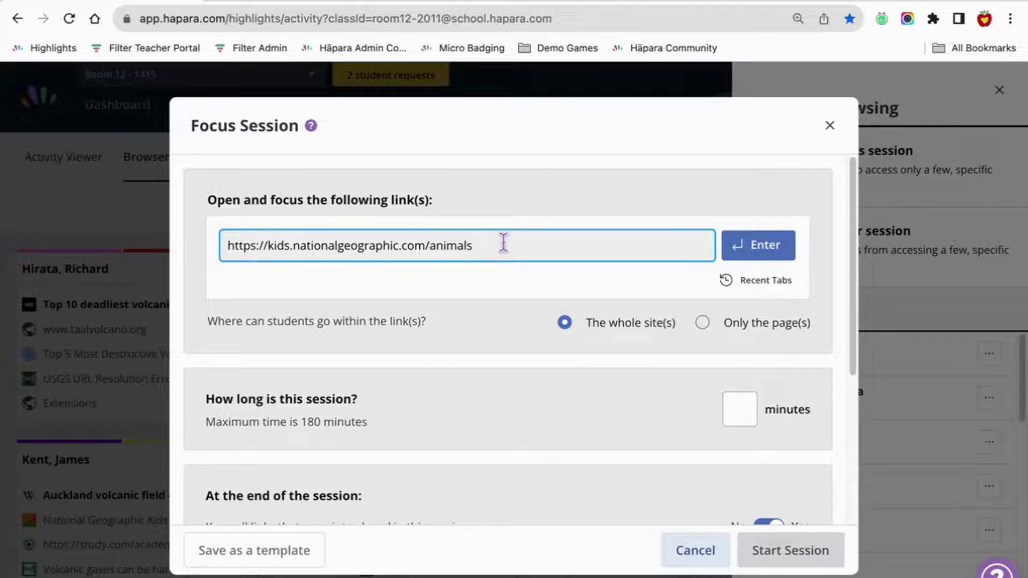
key("Return")
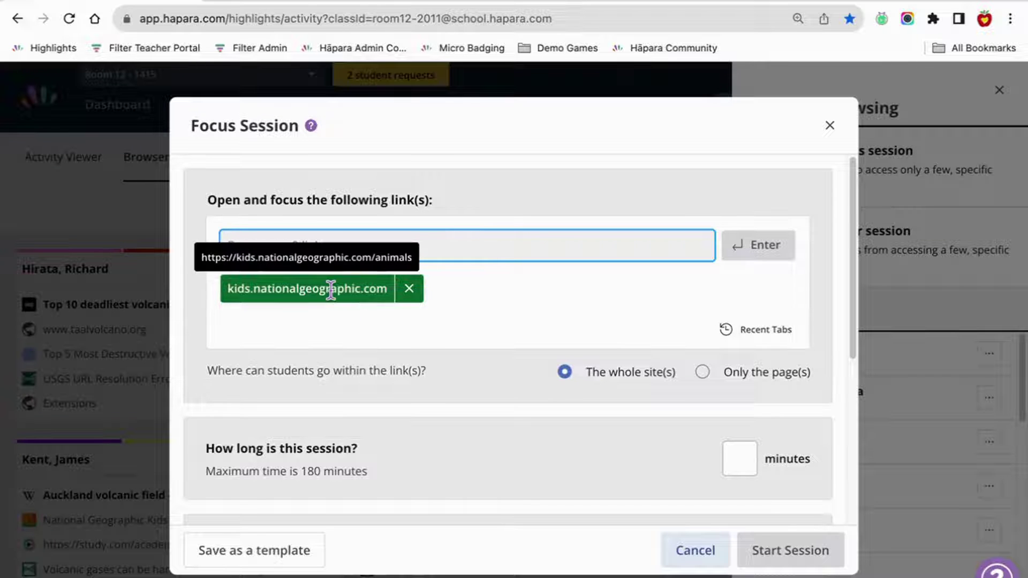
left_click(777, 331)
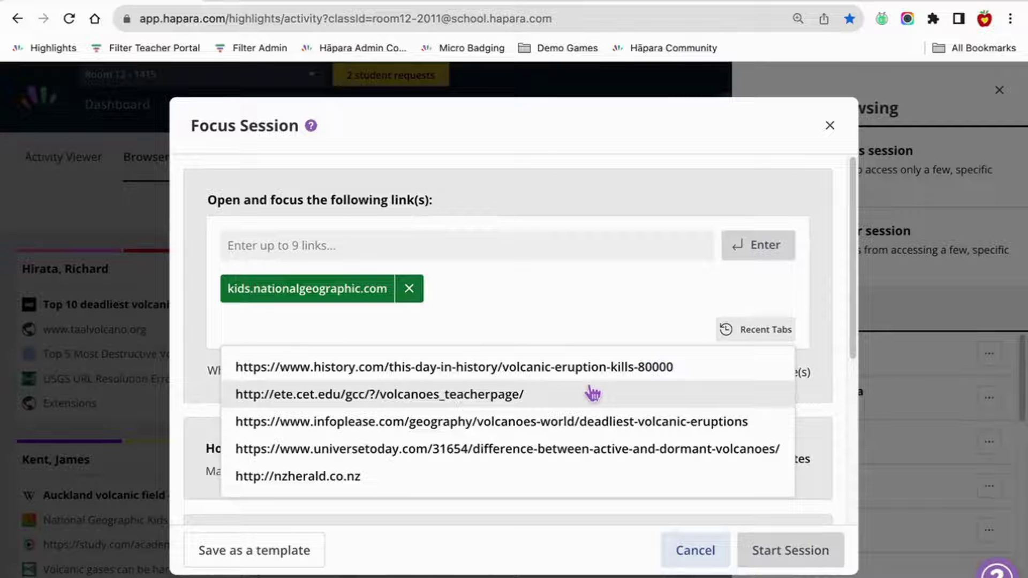
left_click(597, 318)
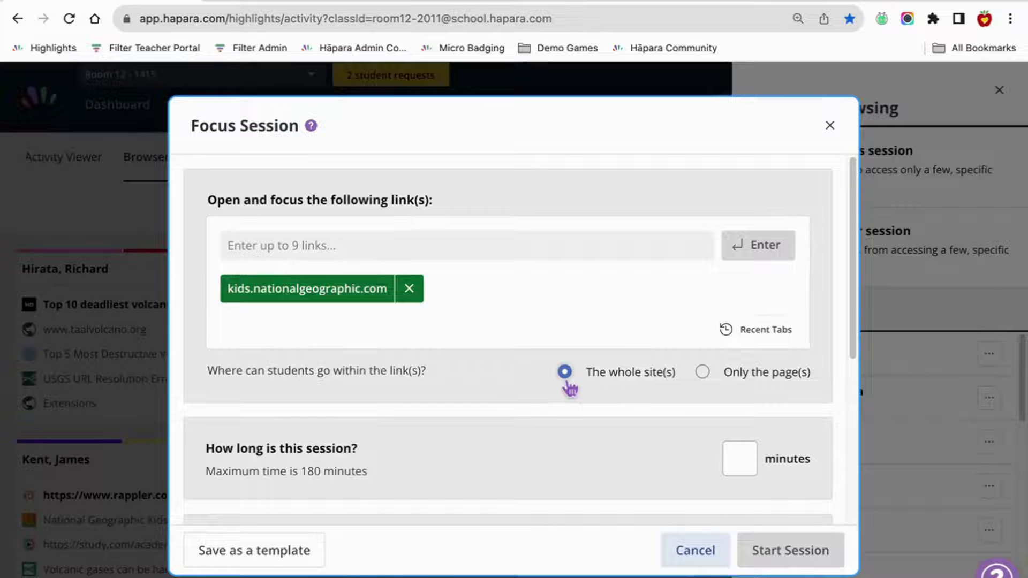
Set the Focus session length to 15 minutes
left_click(740, 457)
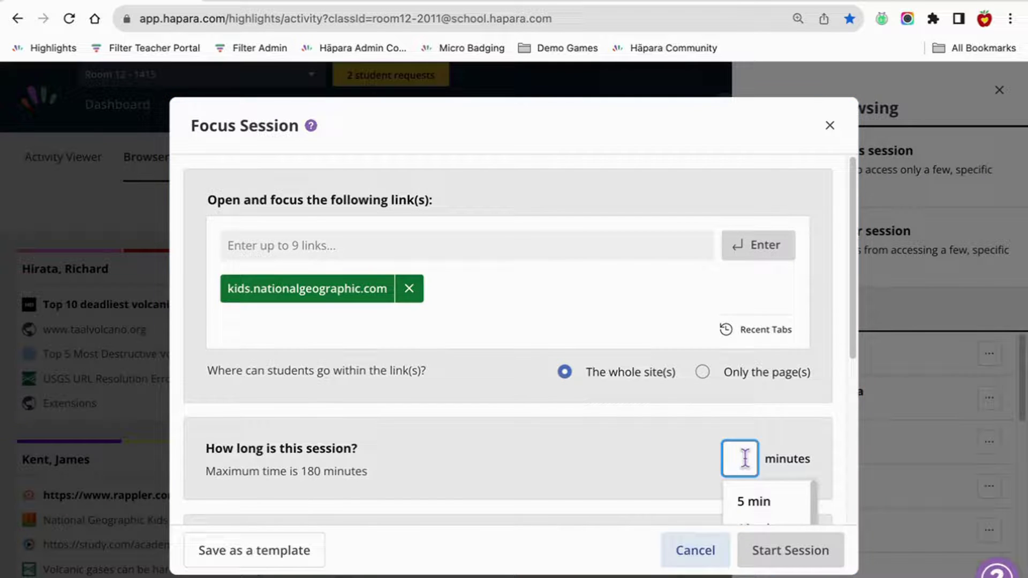
scroll(741, 457, "down", 1)
scroll(746, 458, "down", 5)
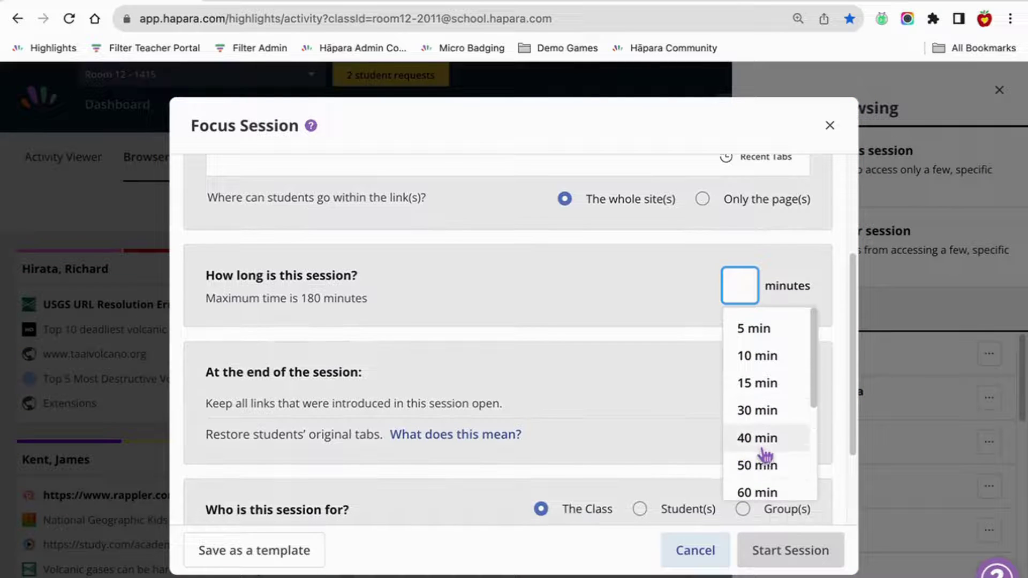
scroll(769, 453, "down", 1)
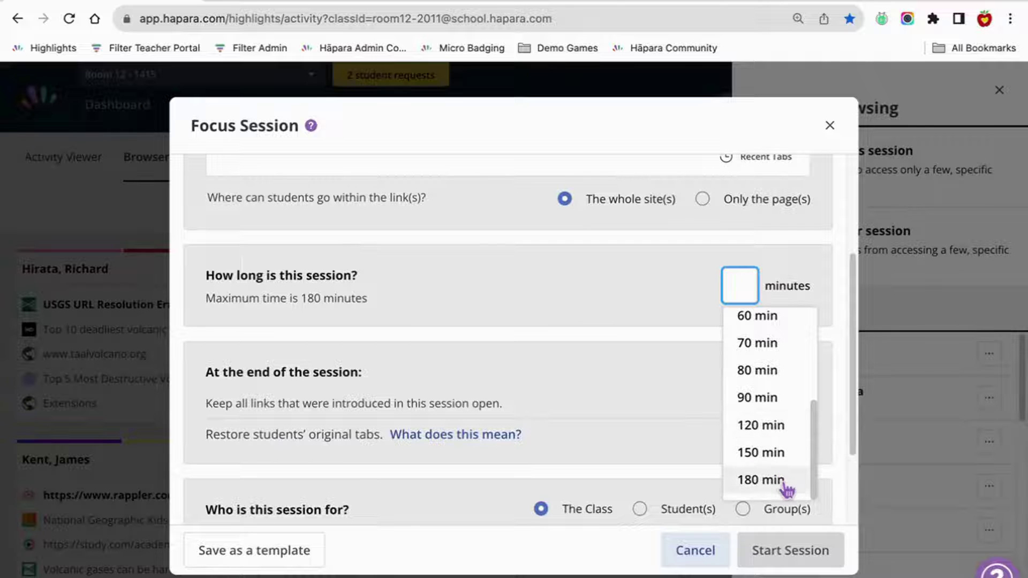
scroll(786, 471, "up", 3)
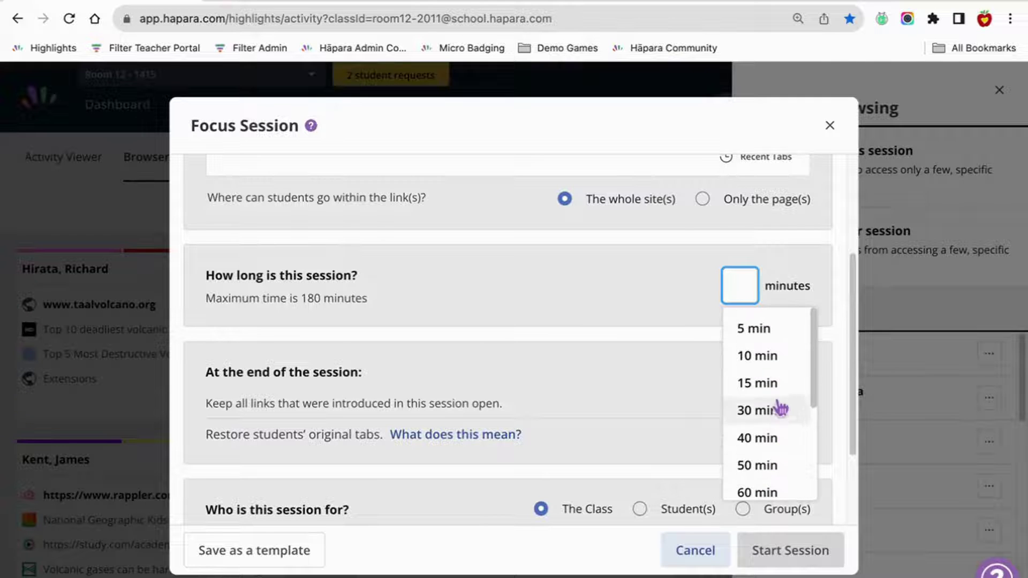
left_click(777, 395)
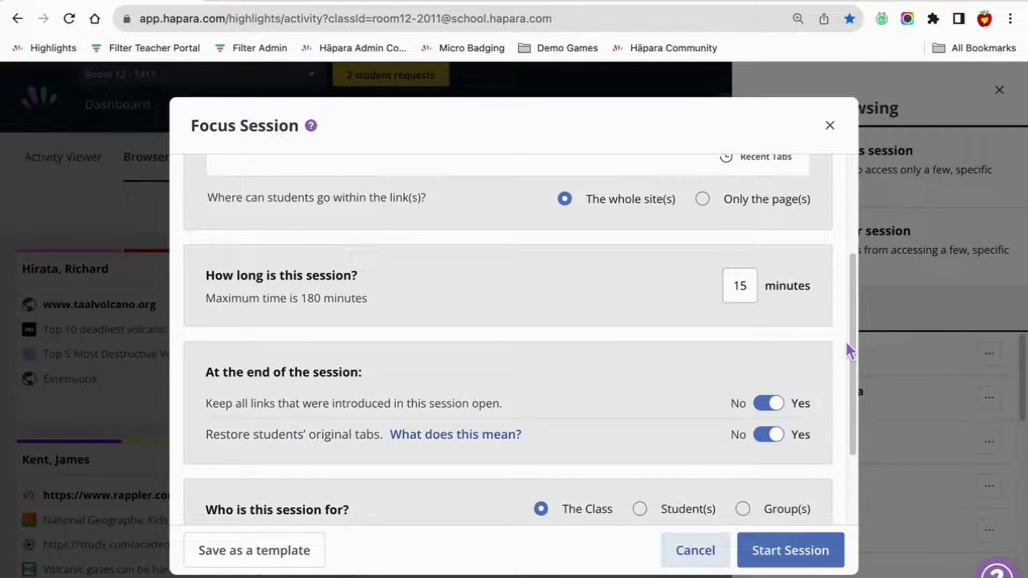
scroll(858, 360, "down", 1)
left_click_drag(858, 360, 865, 419)
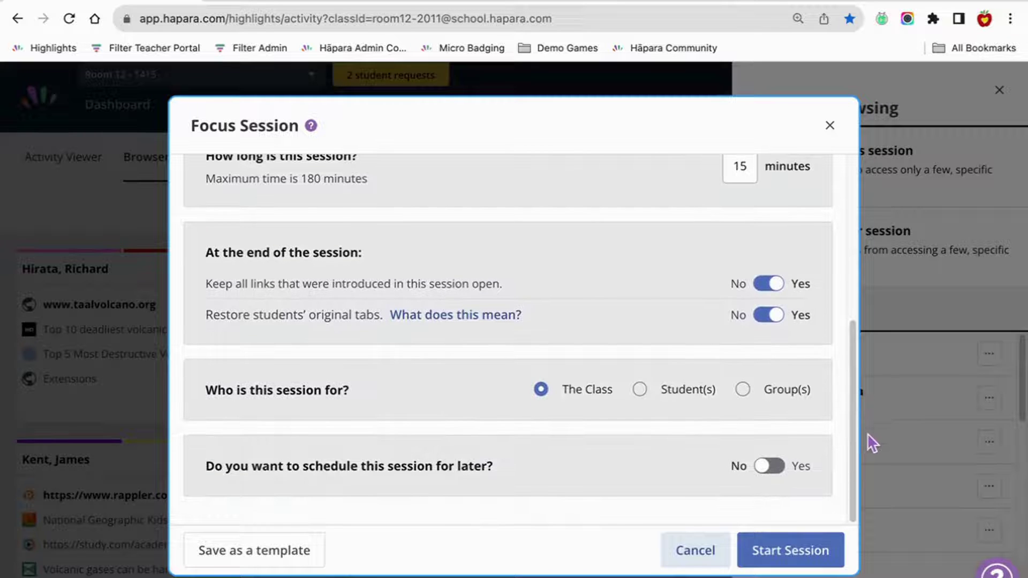
scroll(593, 474, "up", 2)
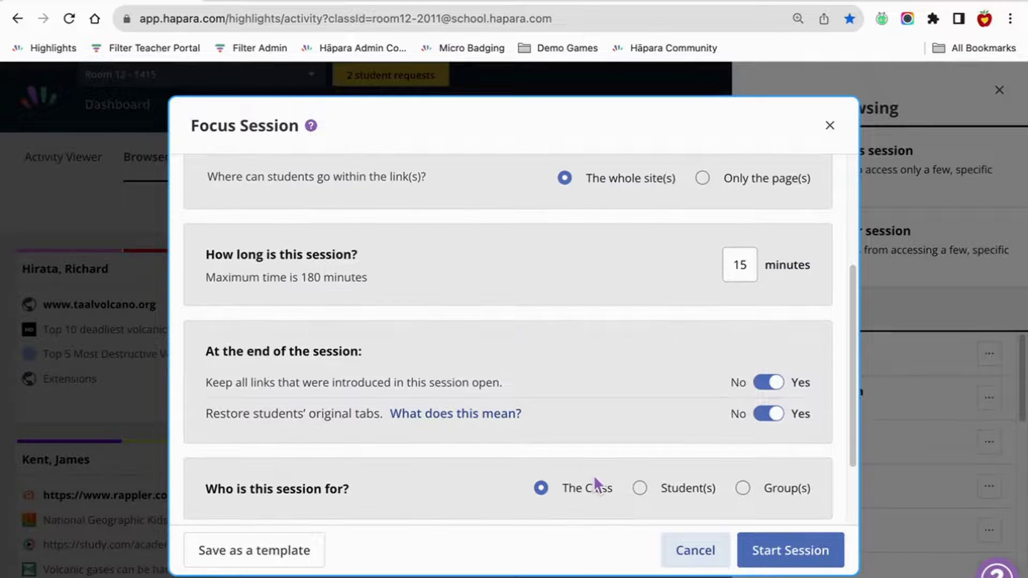
Aim the Focus session at the ELL group and start it
left_click(639, 488)
scroll(696, 389, "down", 5)
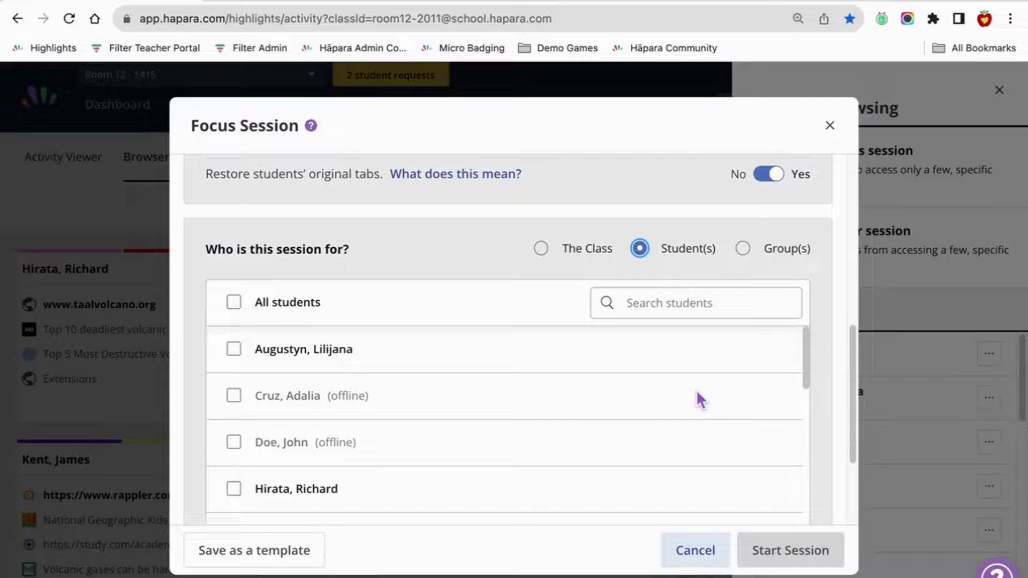
left_click(234, 302)
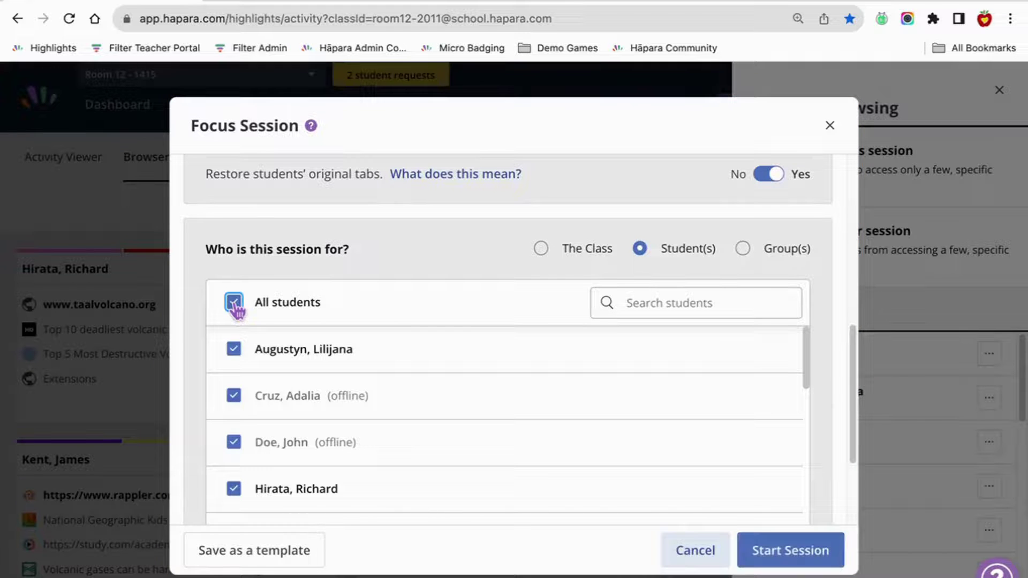
left_click(234, 302)
left_click(233, 443)
left_click(234, 443)
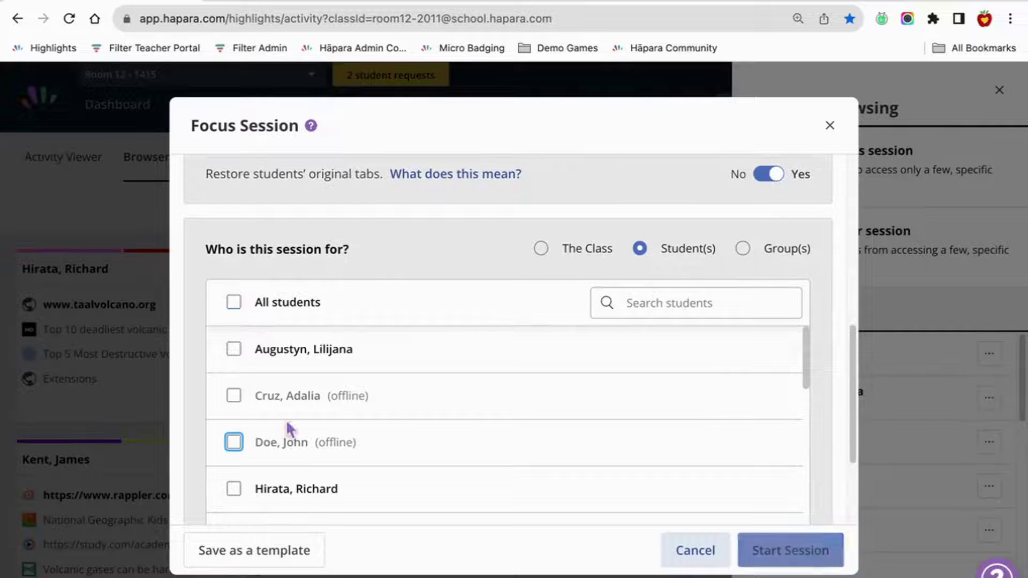
left_click(742, 248)
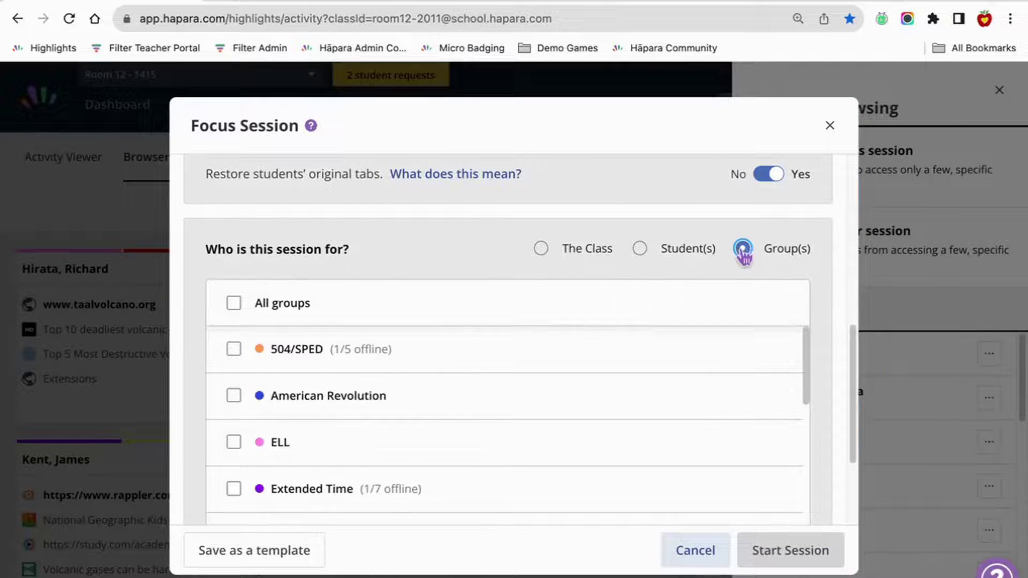
left_click(234, 443)
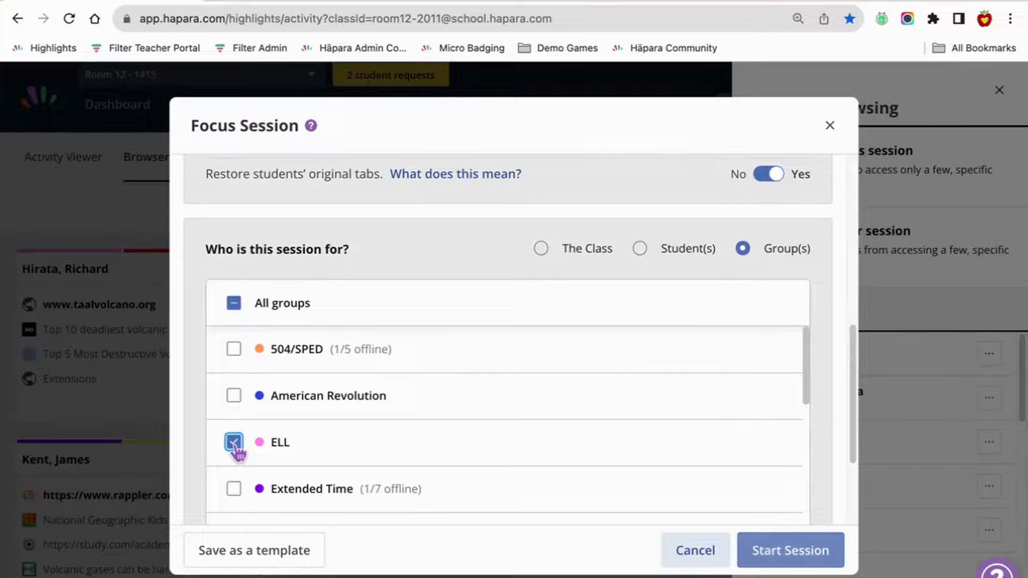
left_click(812, 556)
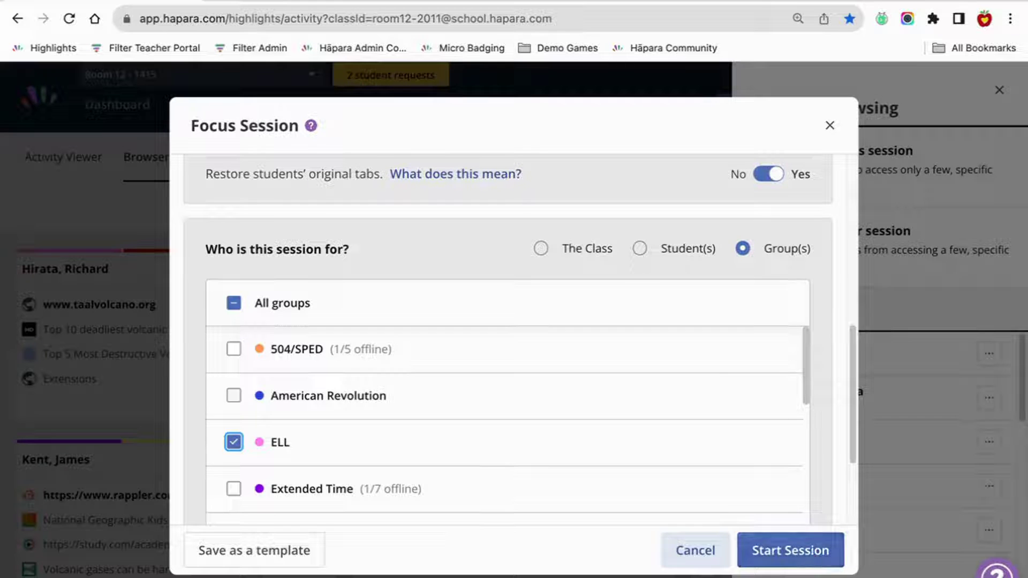
Start a Filter session that blocks the whole snake.io site
left_click(826, 263)
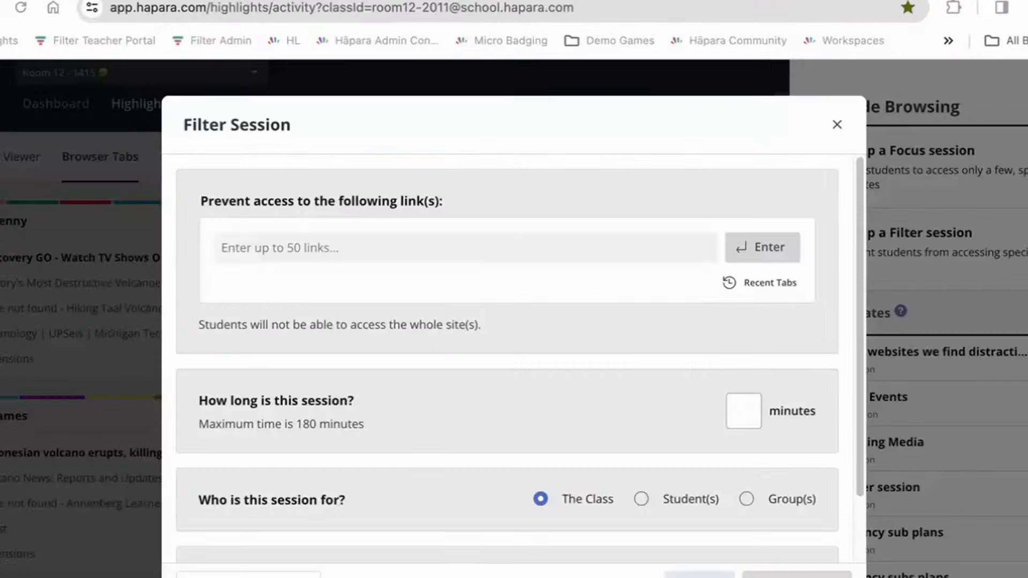
left_click(312, 246)
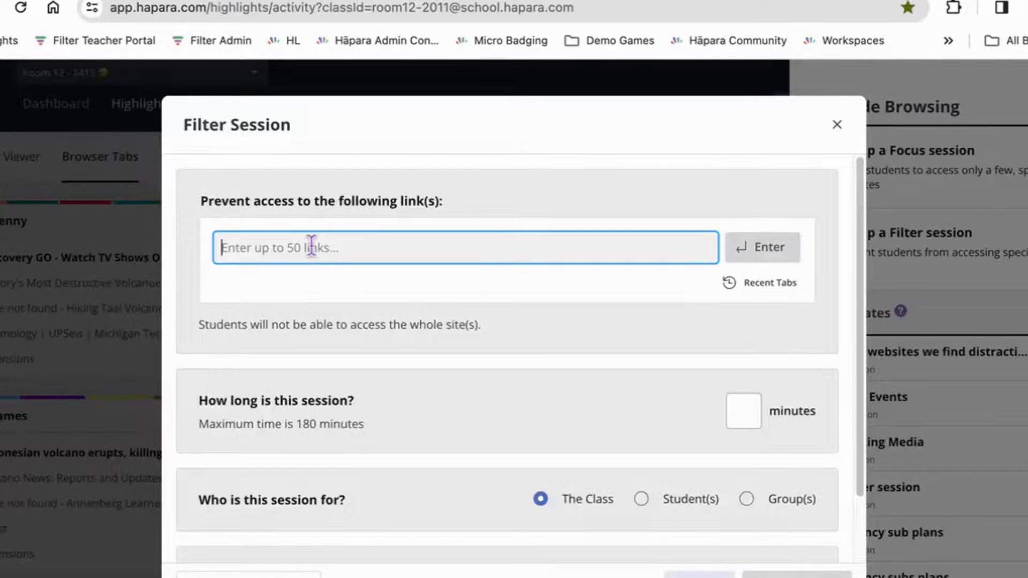
type("snake")
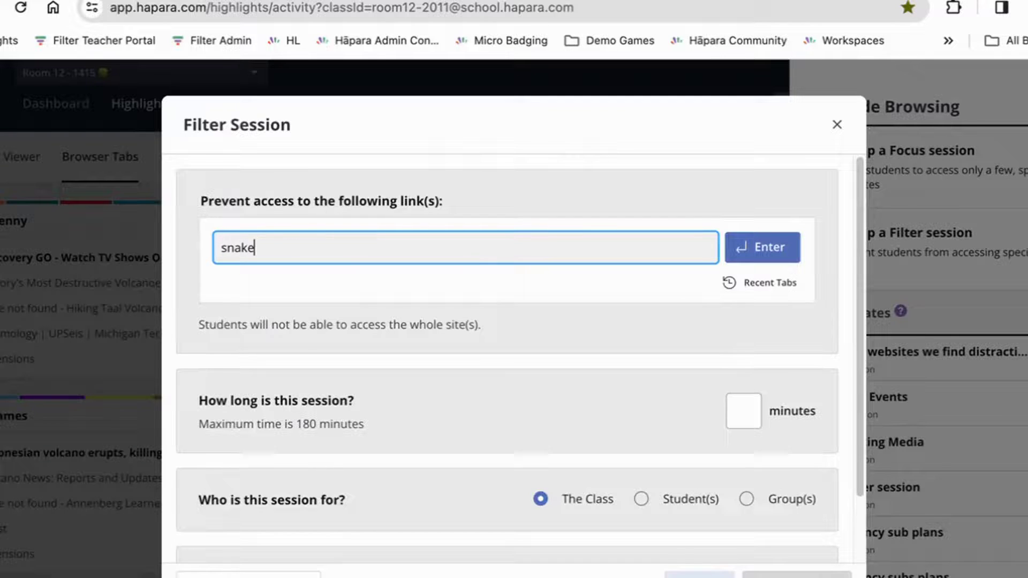
type(".io")
key("Return")
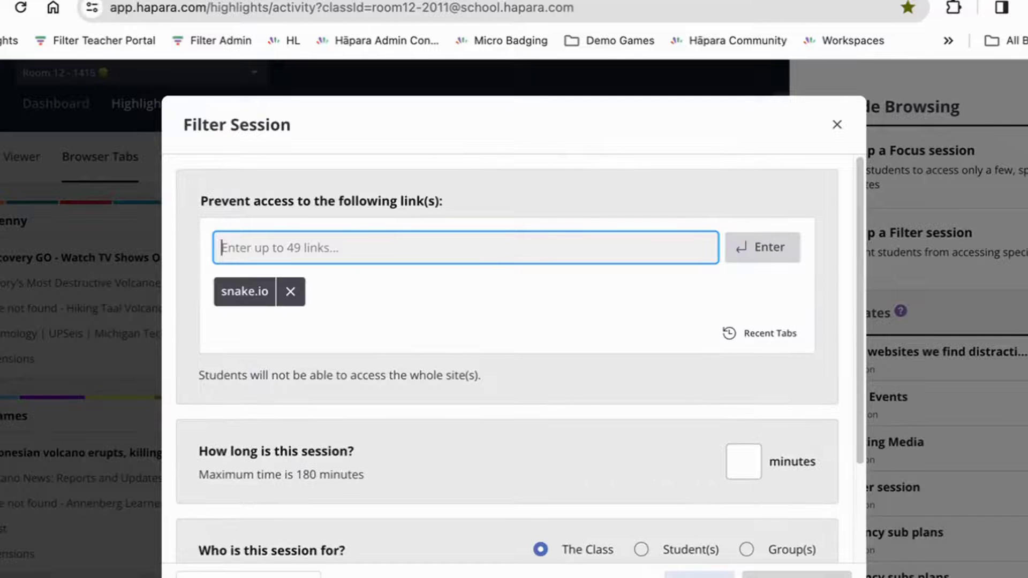
left_click_drag(190, 378, 507, 387)
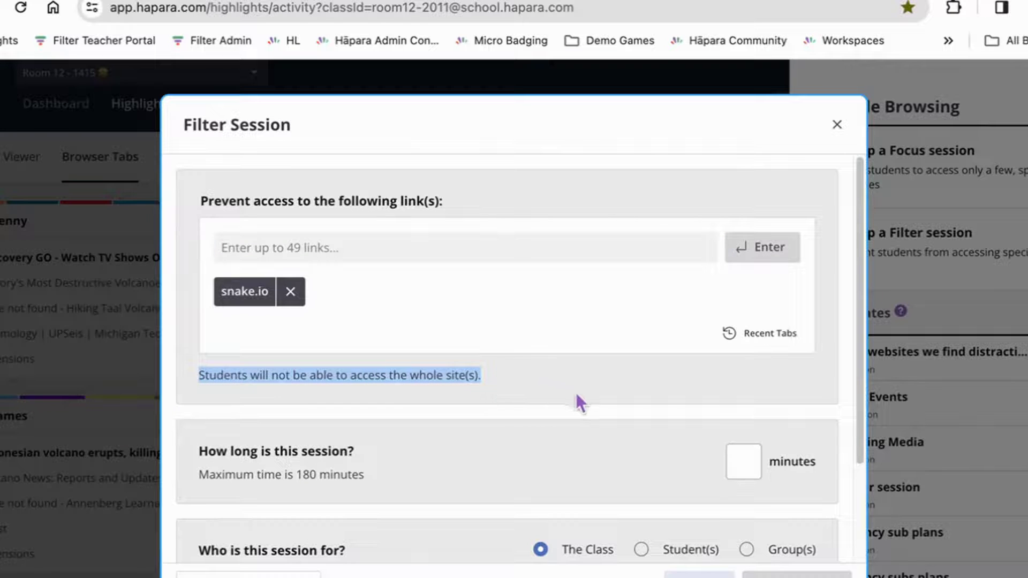
scroll(580, 393, "down", 2)
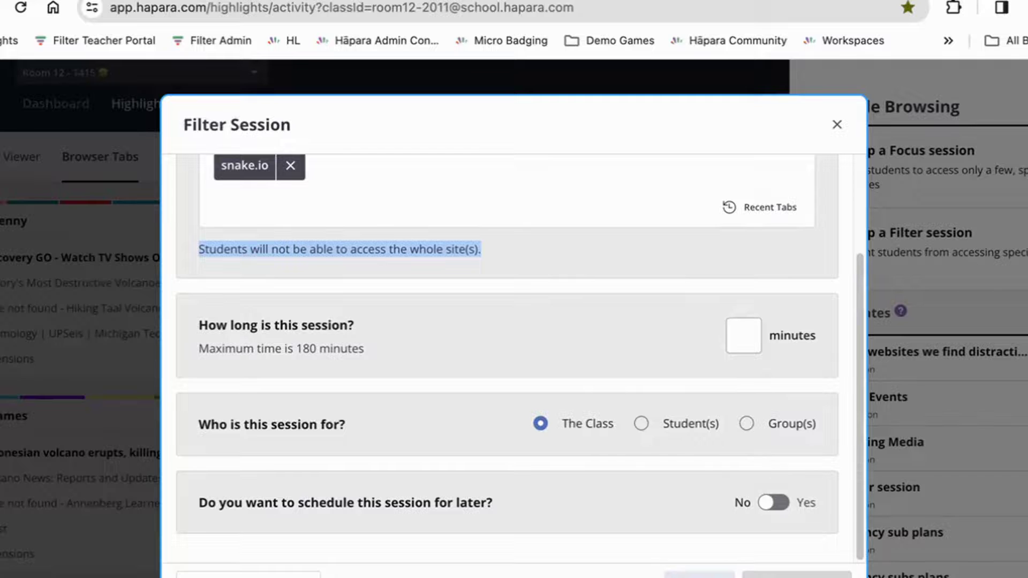
Block 2.com and 12.com from the recently used links
left_click(754, 209)
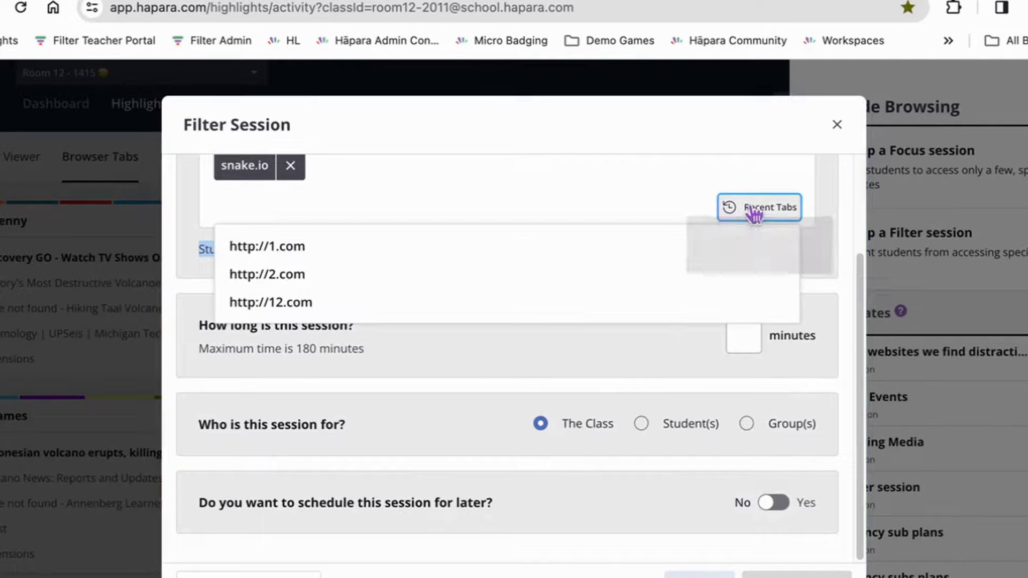
left_click(374, 278)
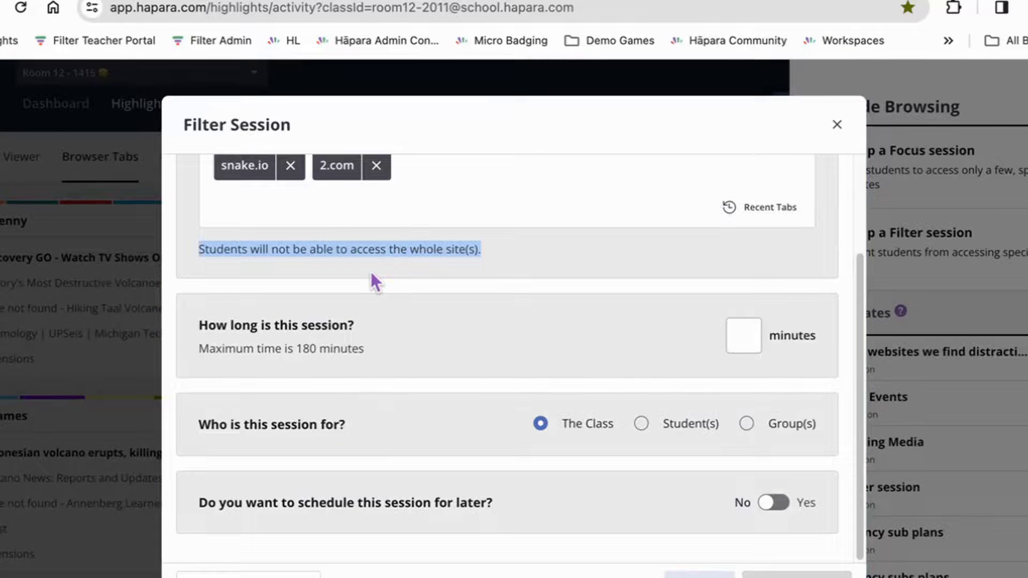
left_click(789, 209)
left_click(556, 287)
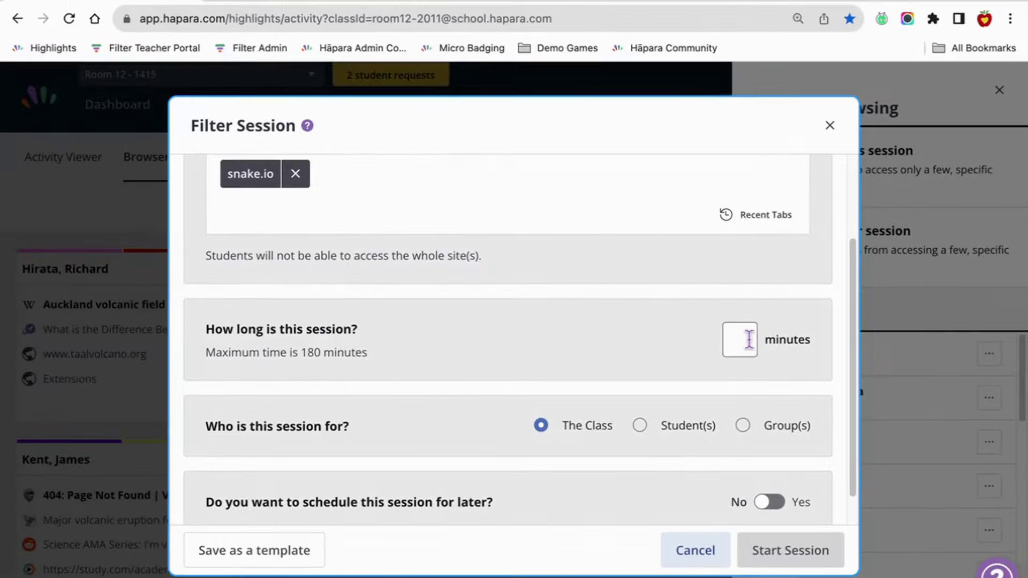
left_click(744, 339)
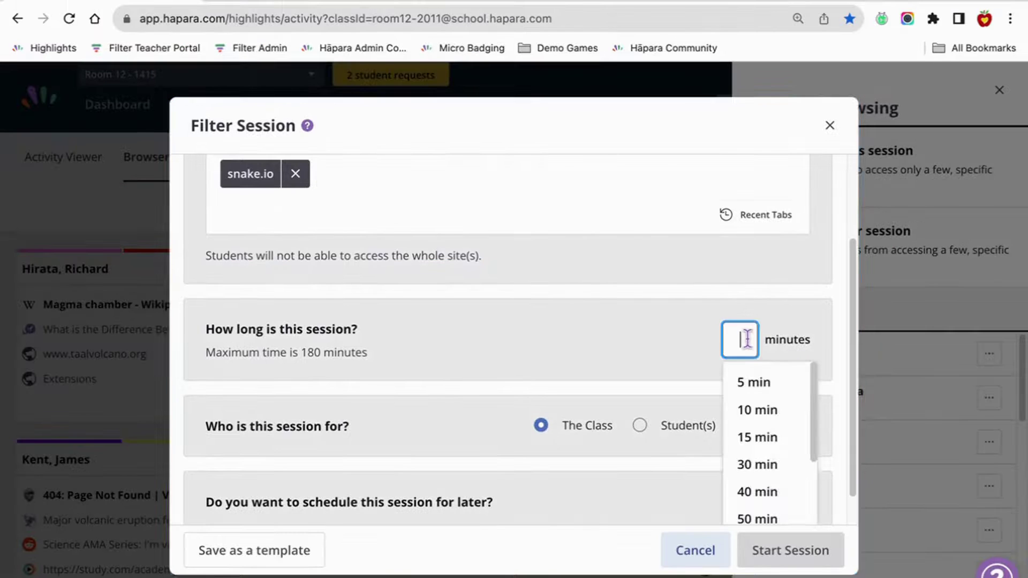
Set the Filter session to 10 minutes and target the ELL group
left_click(761, 409)
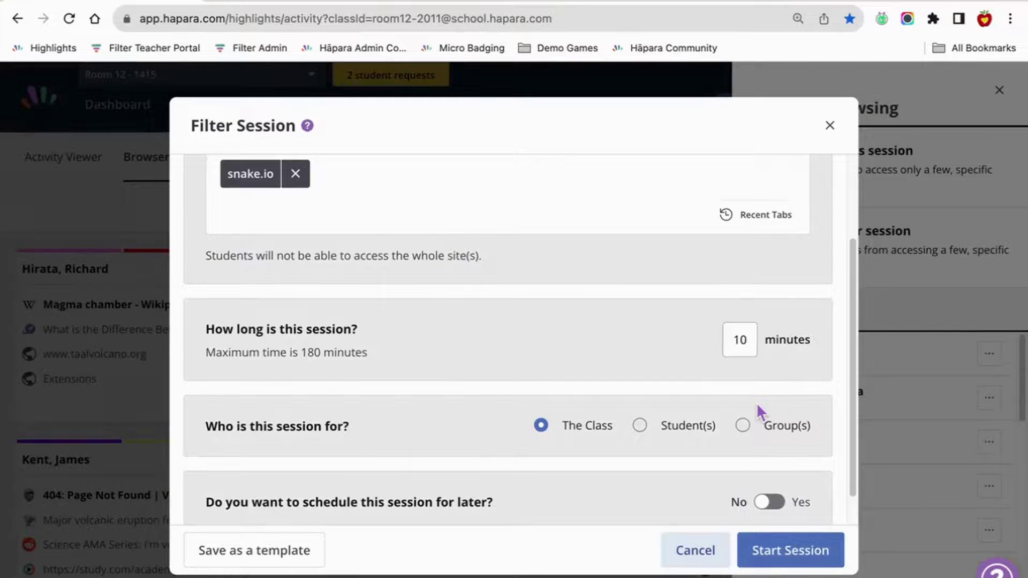
scroll(757, 405, "down", 2)
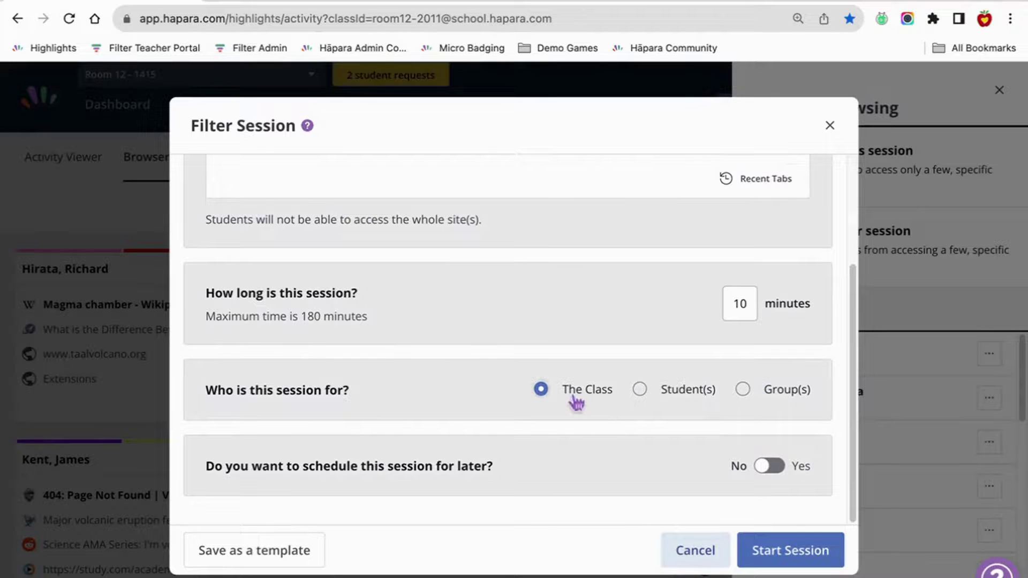
left_click(639, 390)
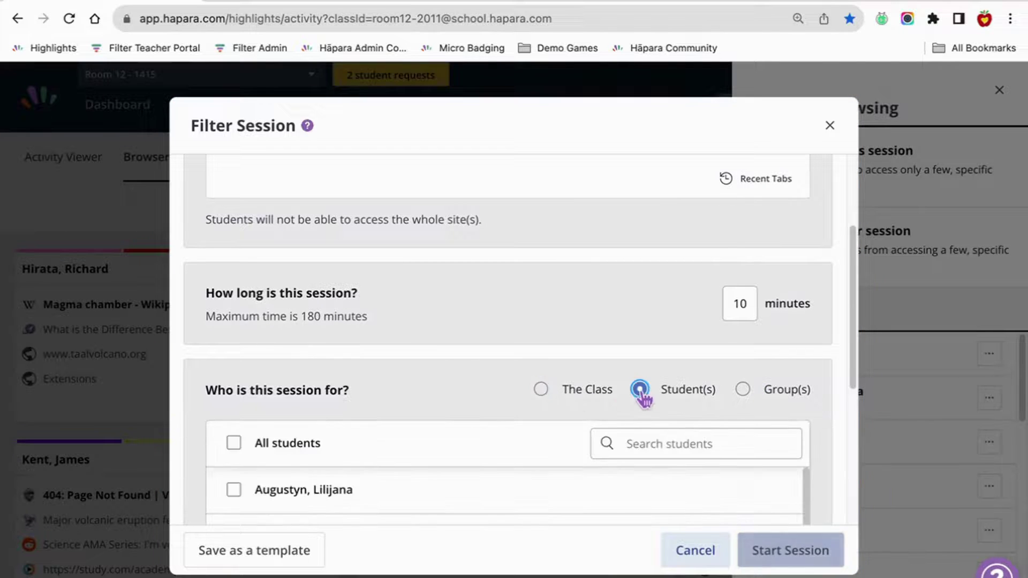
scroll(623, 402, "down", 2)
left_click(234, 430)
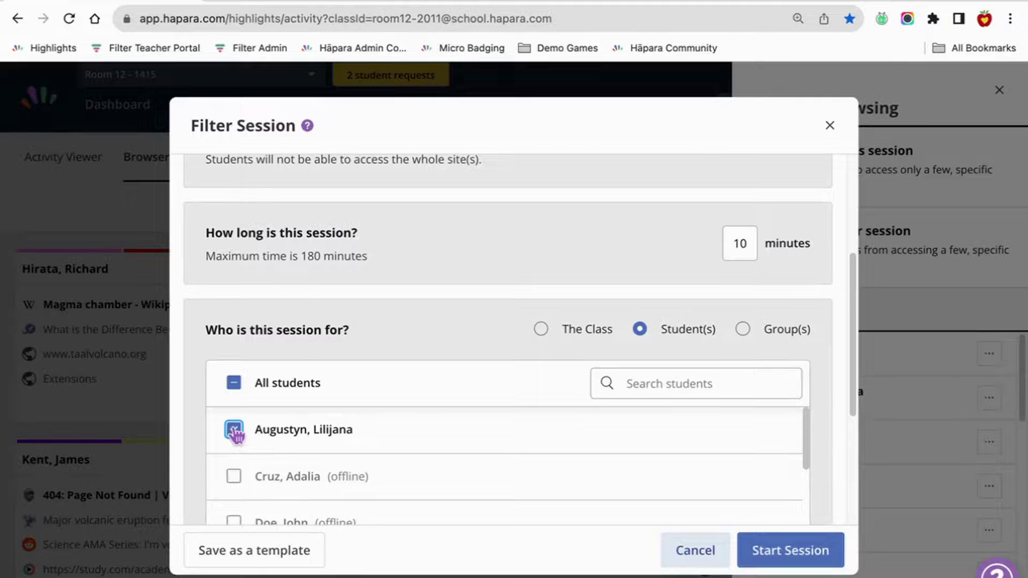
left_click(234, 430)
left_click(741, 328)
scroll(536, 381, "down", 2)
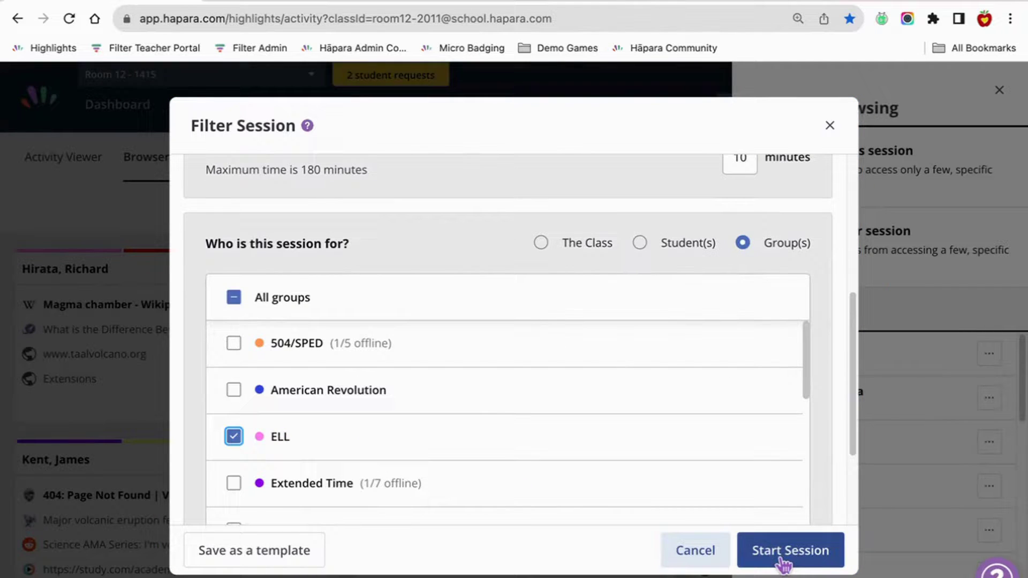
Save the Filter session as the ELL Filter session template
left_click(289, 557)
left_click(283, 550)
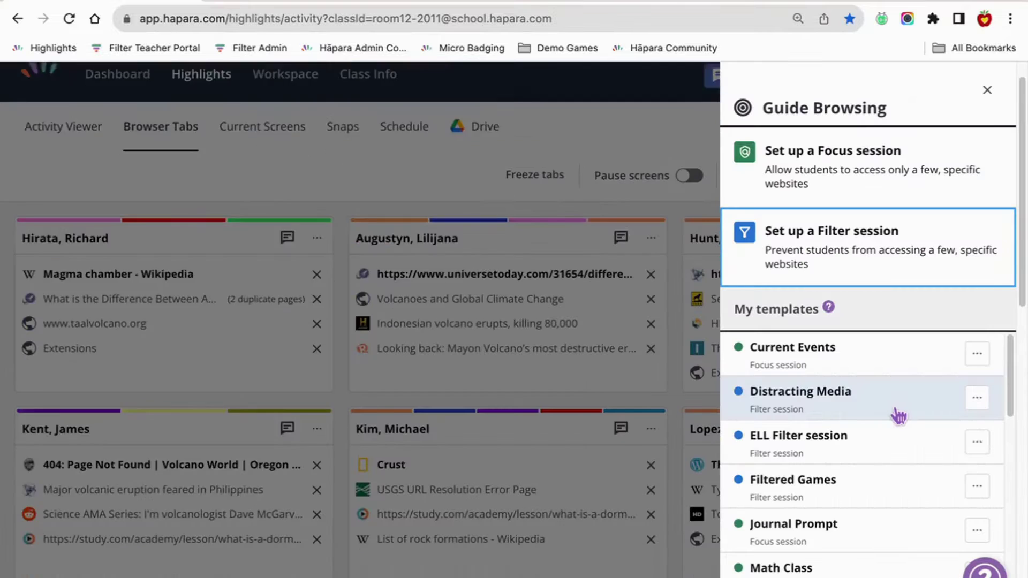
scroll(897, 415, "down", 5)
scroll(902, 458, "down", 8)
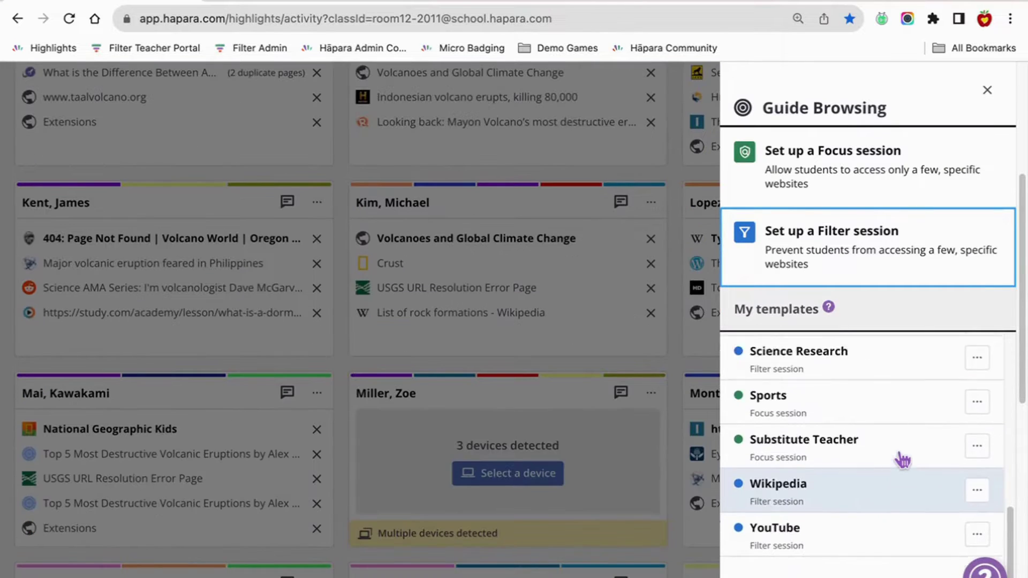
scroll(901, 459, "up", 10)
Edit the ELL Filter session template to also block Youtube.com, and save it
left_click(977, 442)
left_click(965, 484)
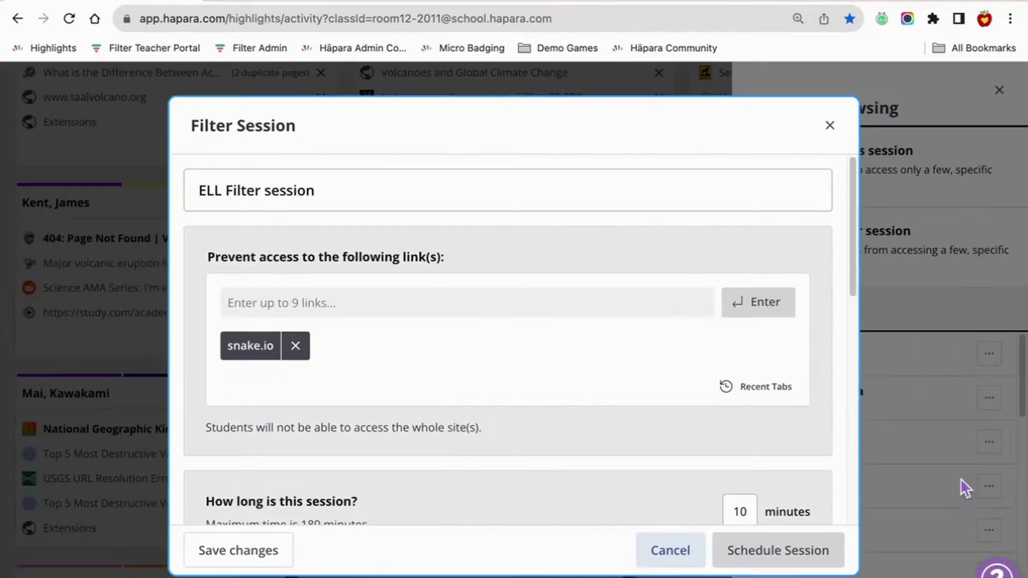
left_click(335, 299)
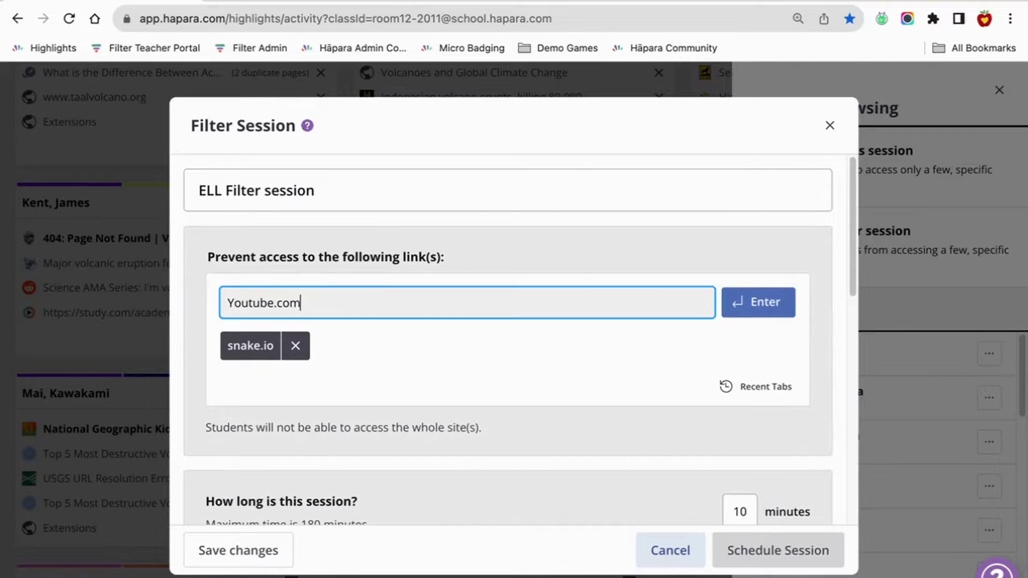
type("Youtube.com")
left_click(756, 303)
scroll(419, 404, "down", 5)
left_click(866, 501)
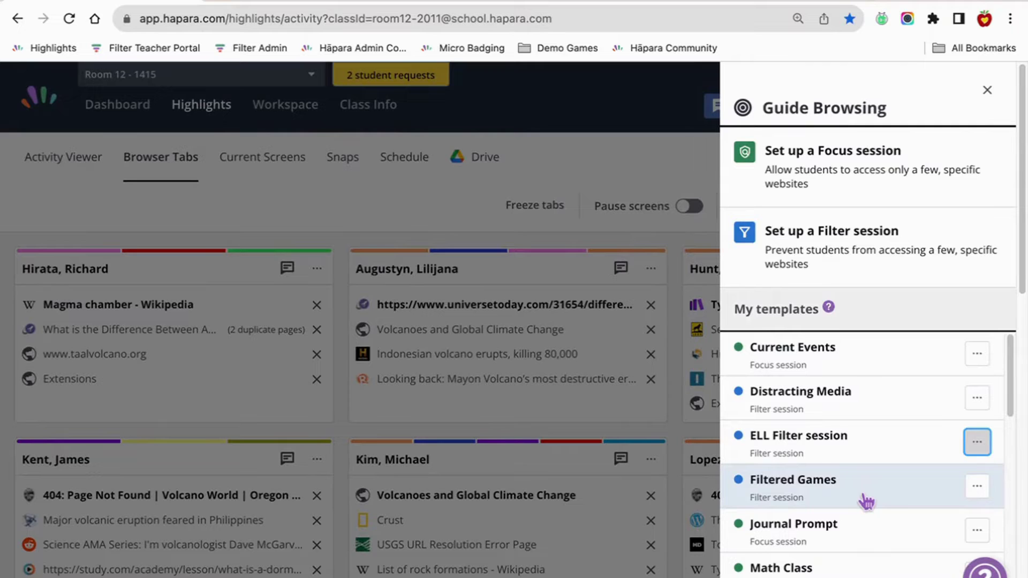
left_click_drag(1011, 402, 1022, 577)
Schedule a Focus session from the Substitute Teacher template
left_click(977, 431)
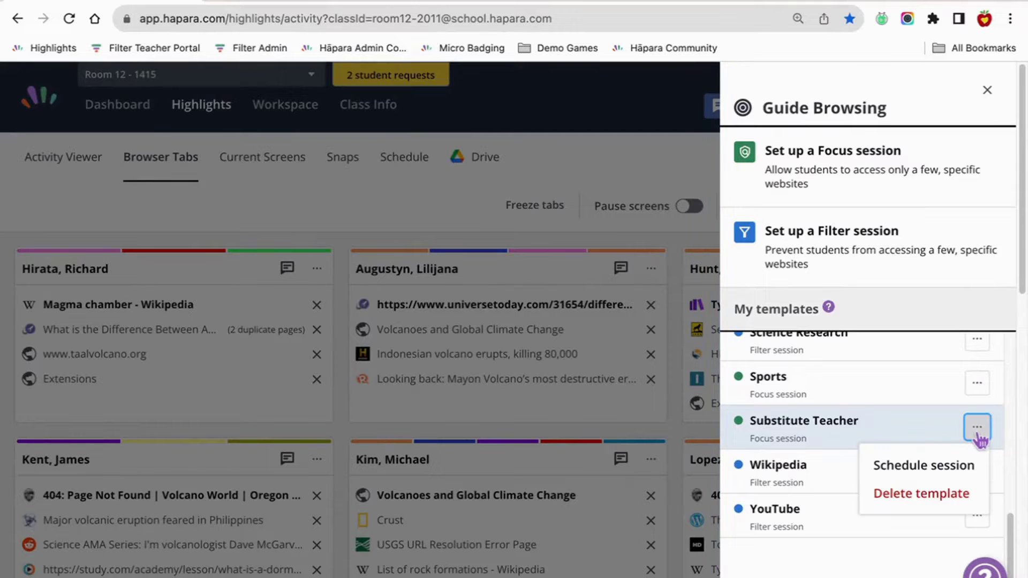
left_click(962, 466)
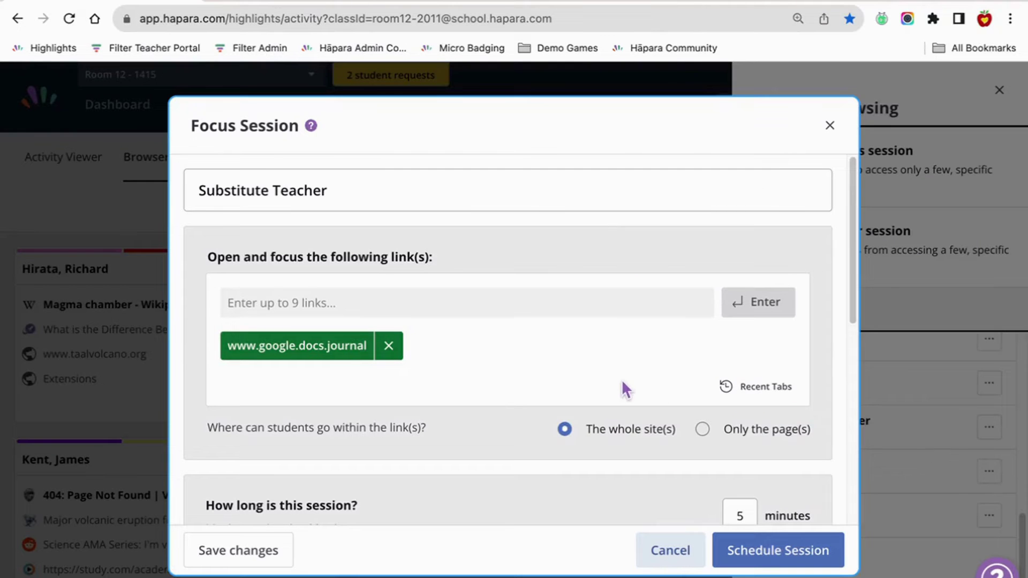
scroll(602, 356, "down", 1)
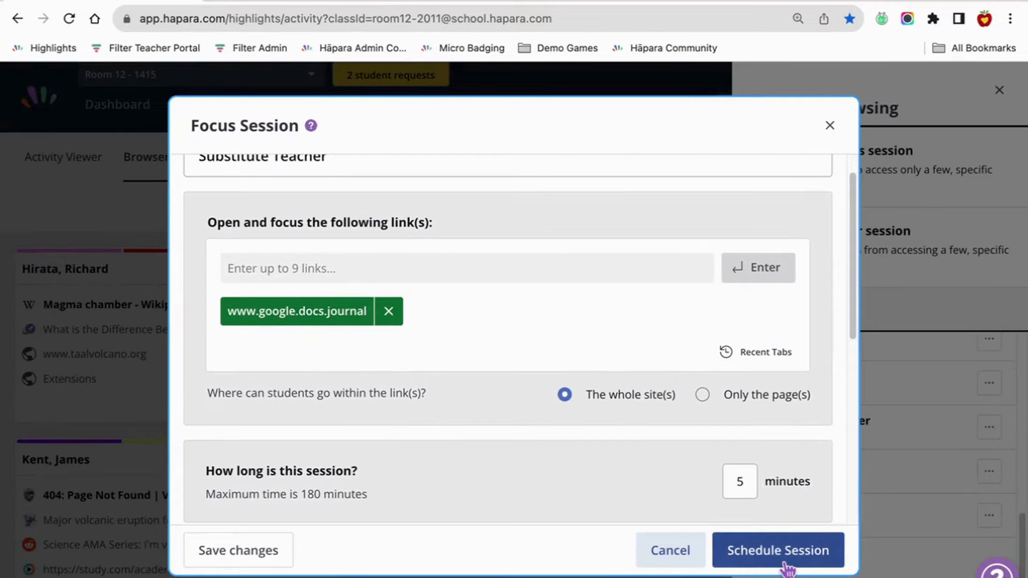
left_click(837, 135)
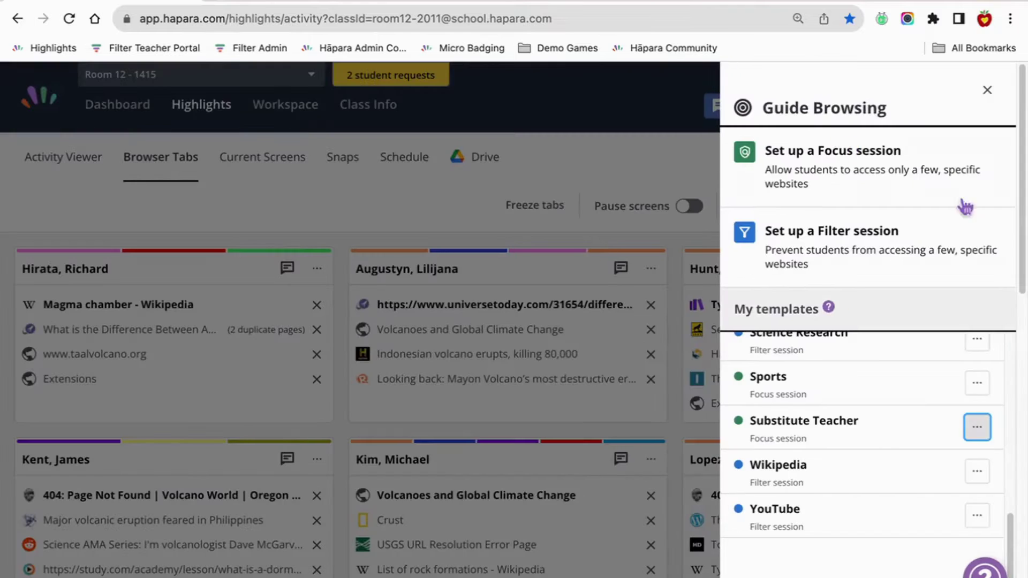